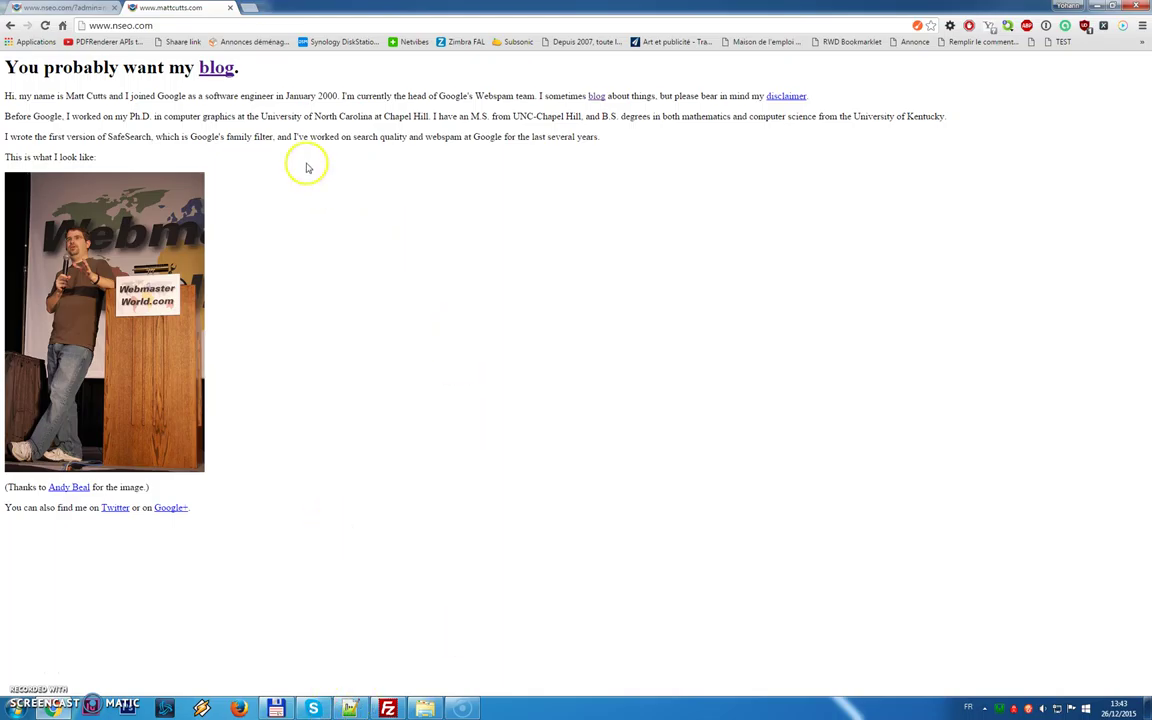
pyautogui.click(115, 26)
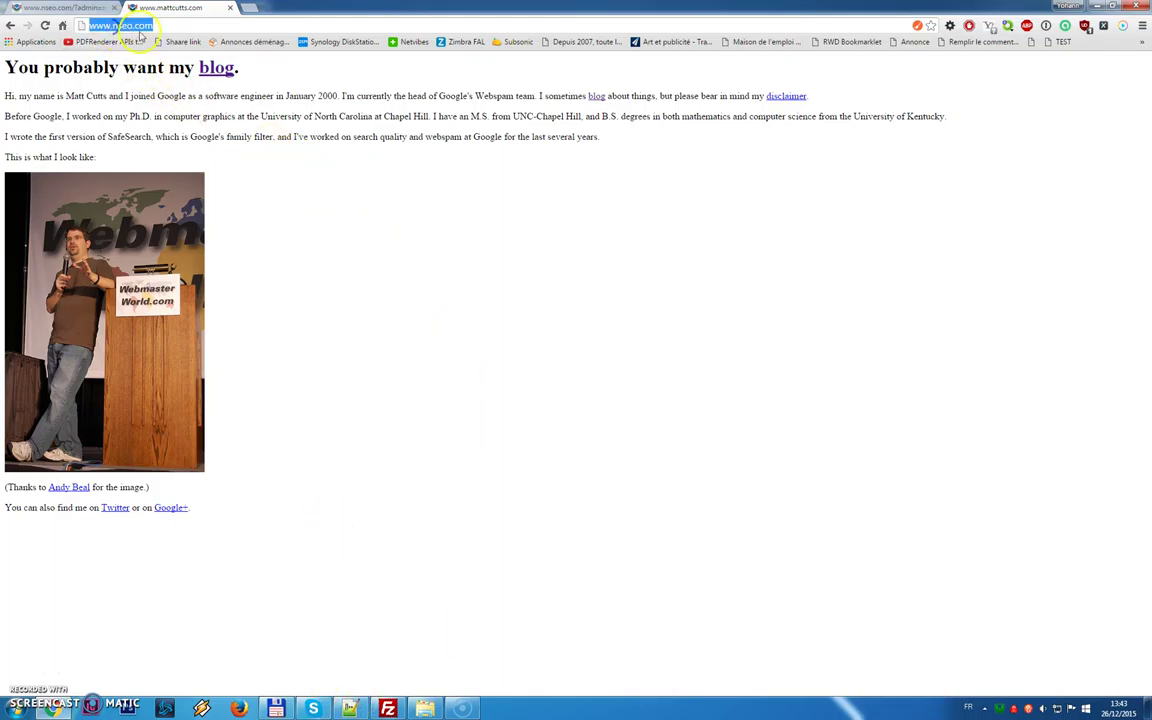
pyautogui.click(168, 24)
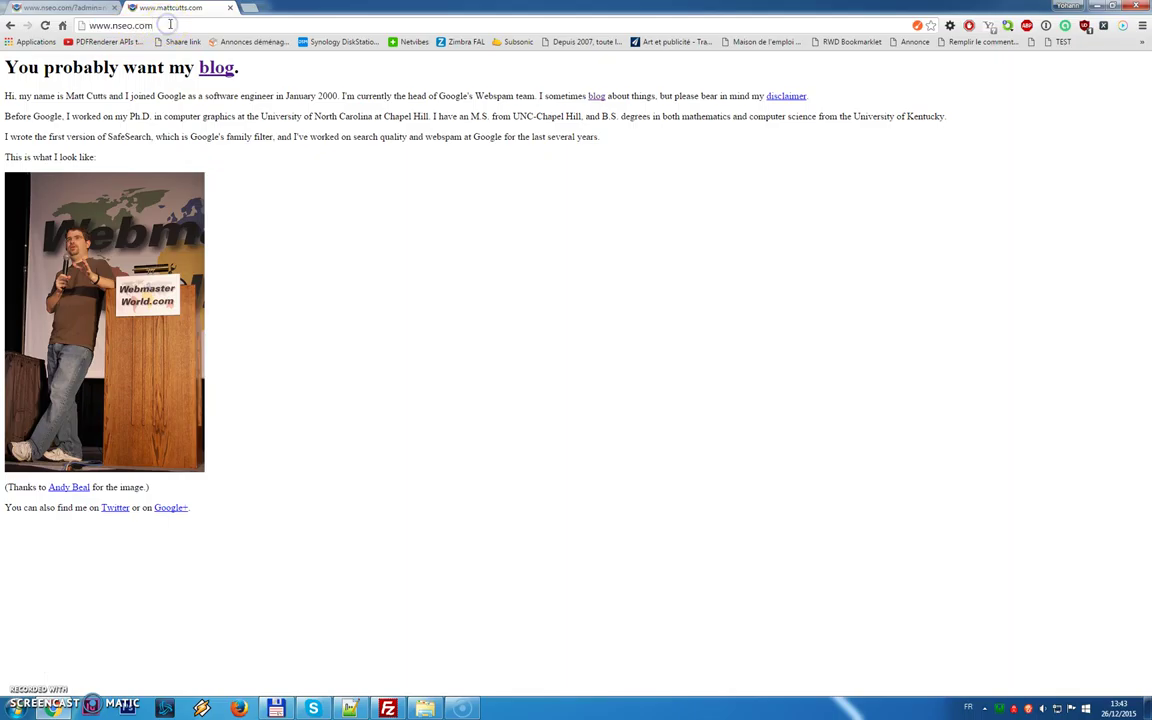
pyautogui.click(350, 708)
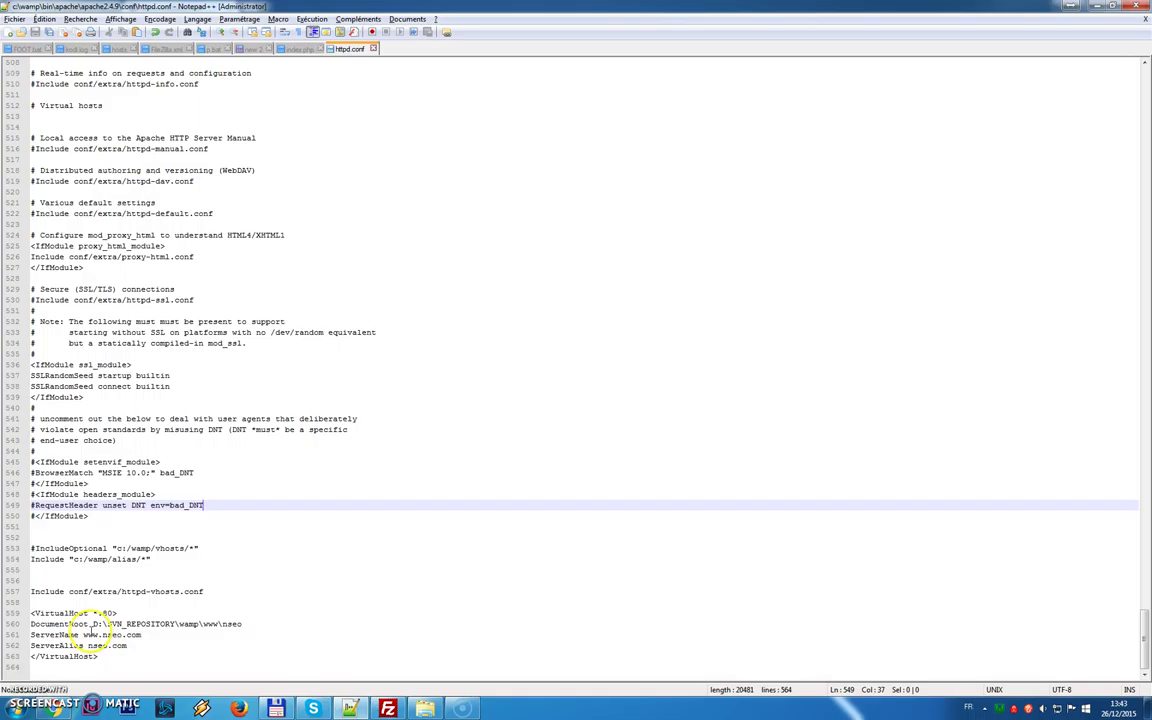
pyautogui.moveTo(93, 623); pyautogui.dragTo(121, 624)
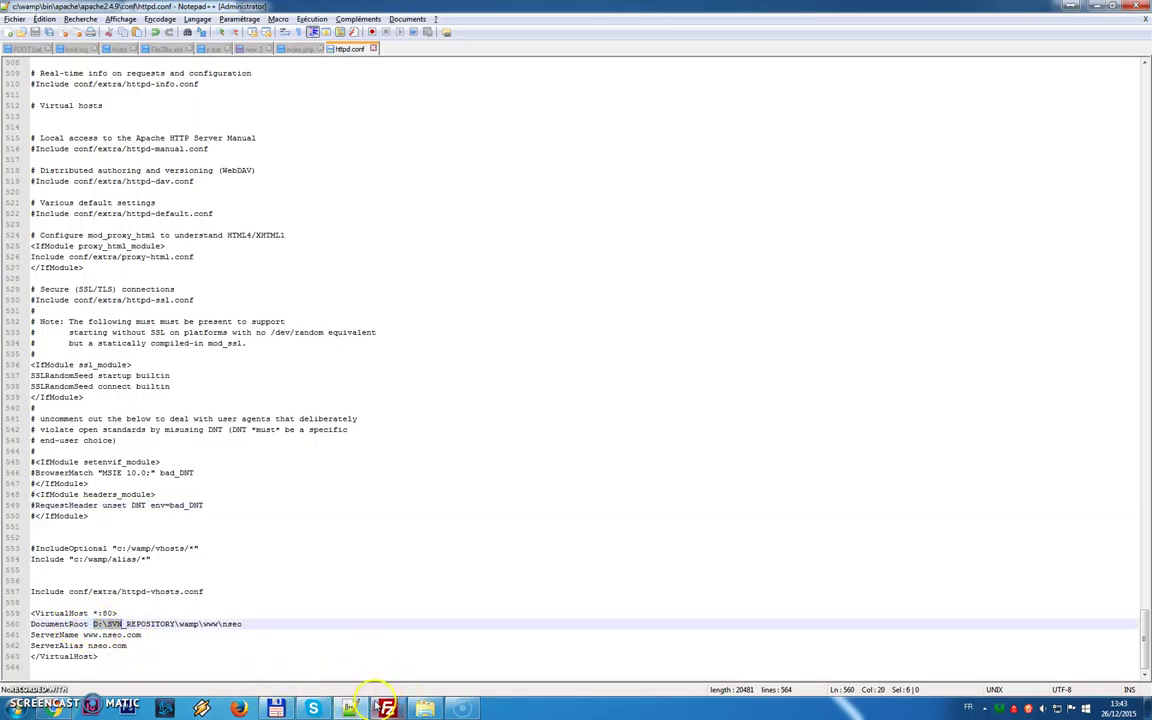
pyautogui.click(238, 707)
pyautogui.press('Return')
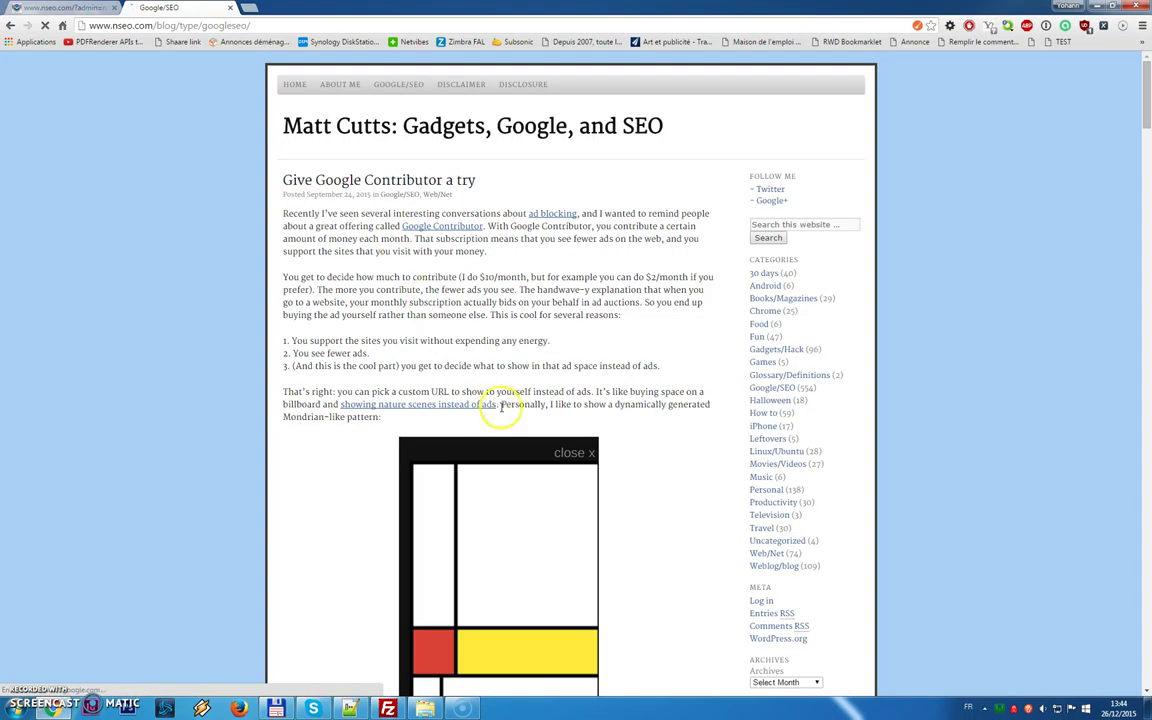
pyautogui.scroll(-1, 773, 498)
pyautogui.scroll(-15, 773, 498)
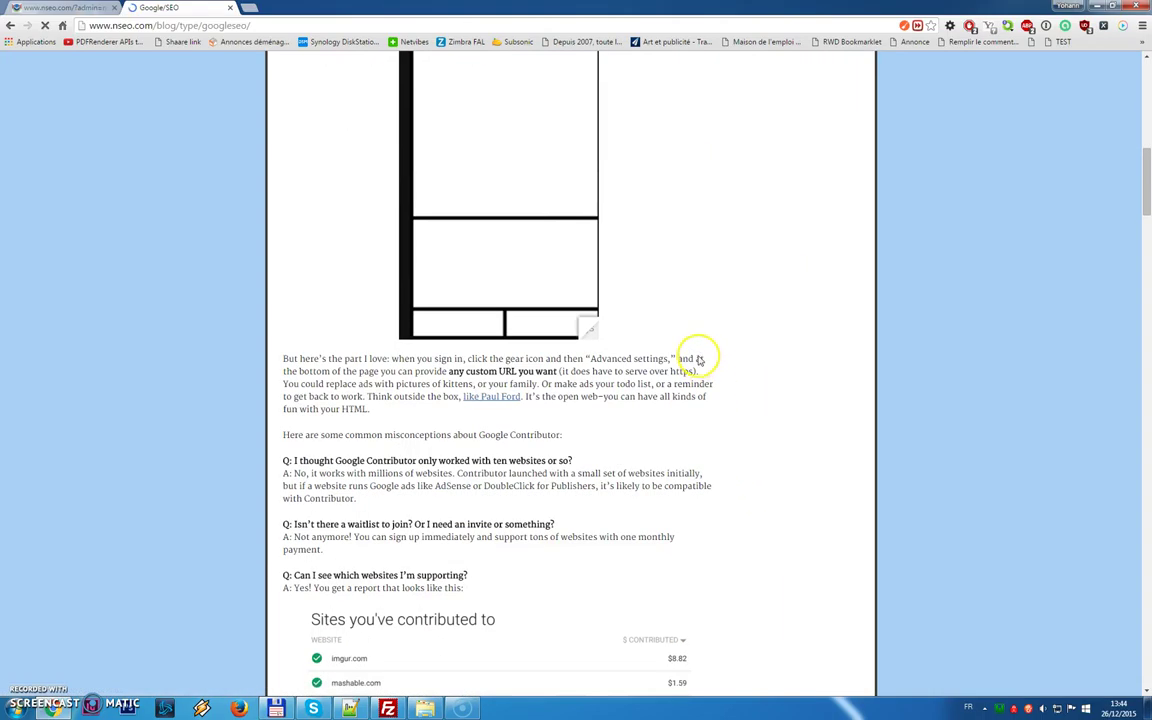
# - Inspect the contents of the images and blog subfolders of the local nseo site folder in Windows Explorer
pyautogui.click(425, 708)
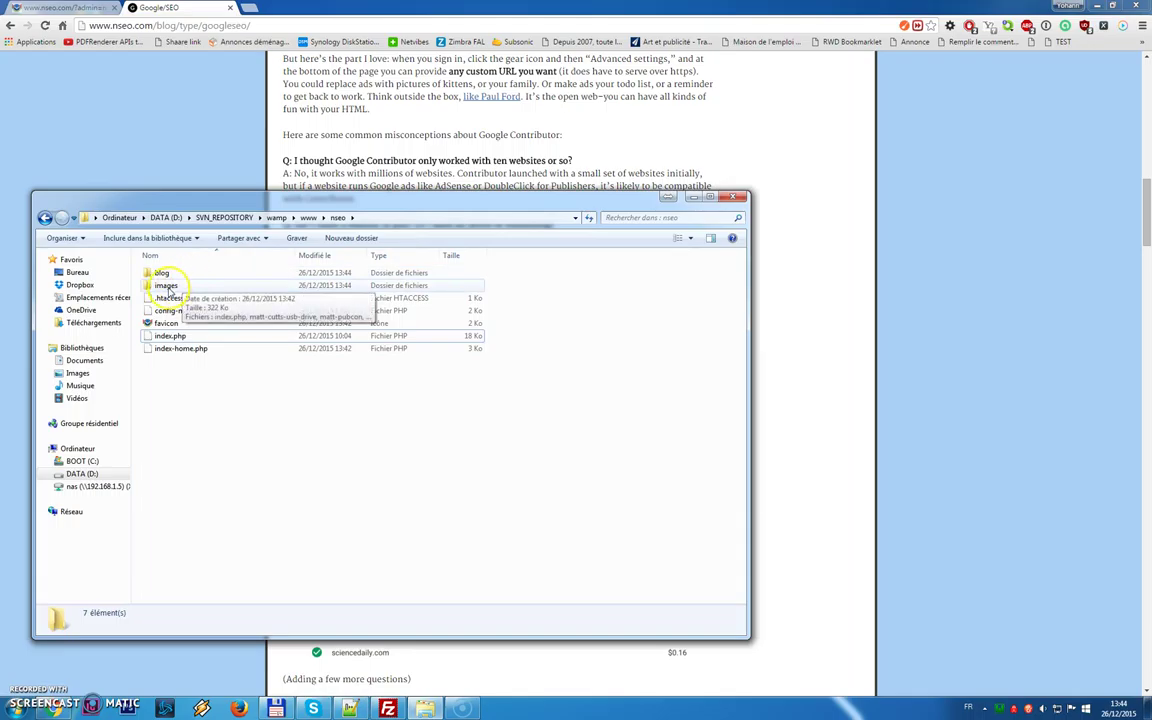
pyautogui.doubleClick(167, 286)
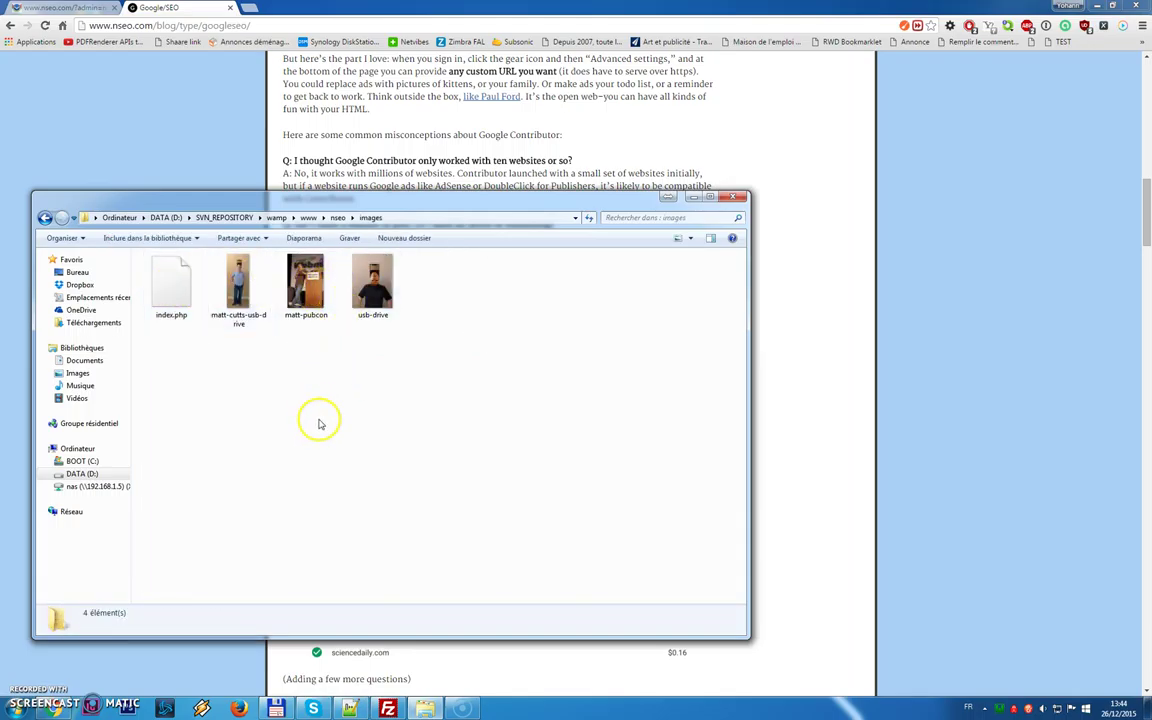
pyautogui.press('BackSpace')
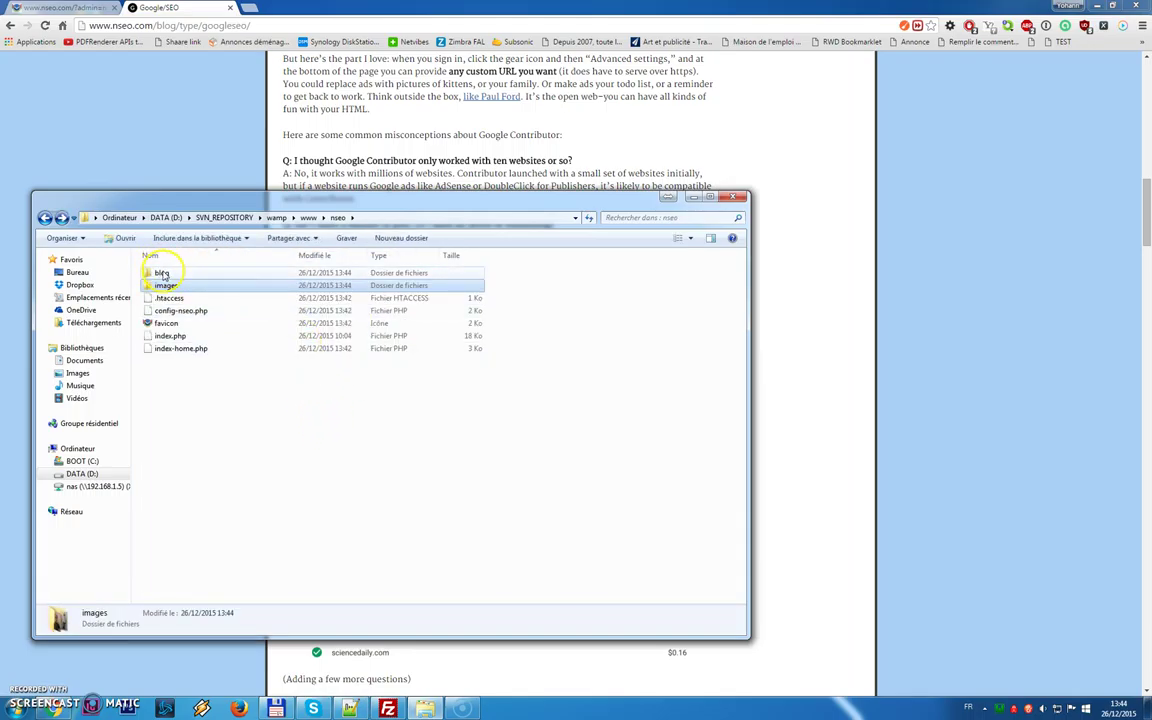
pyautogui.doubleClick(162, 272)
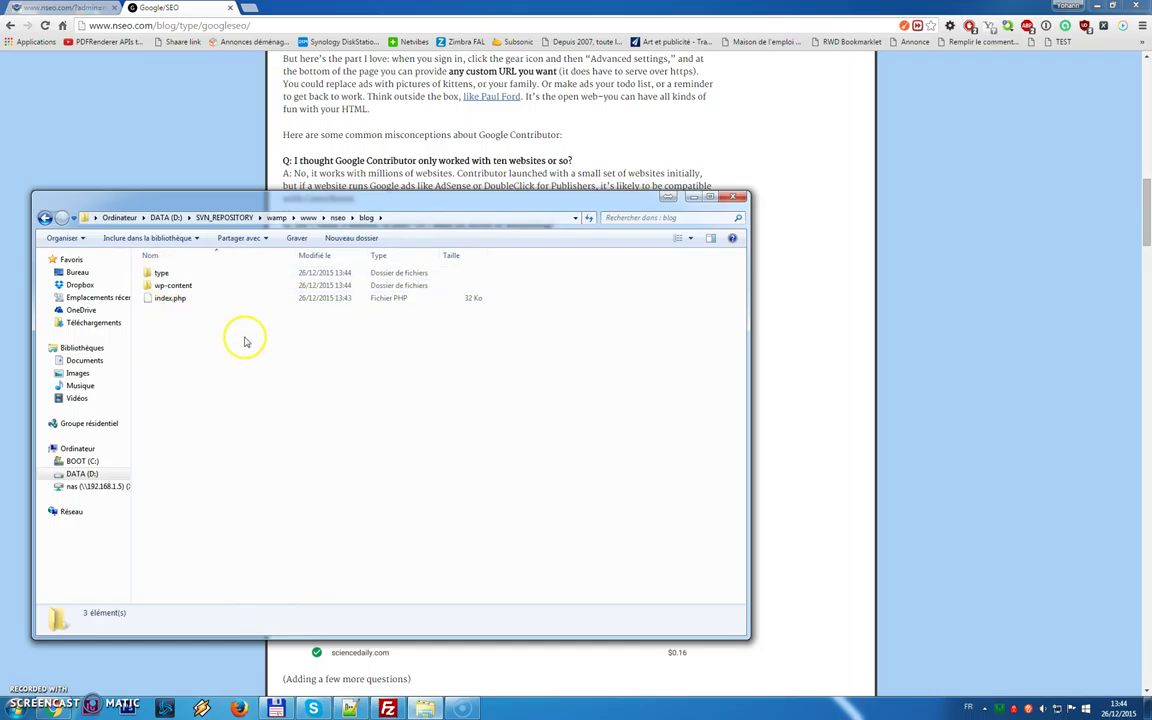
pyautogui.press('BackSpace')
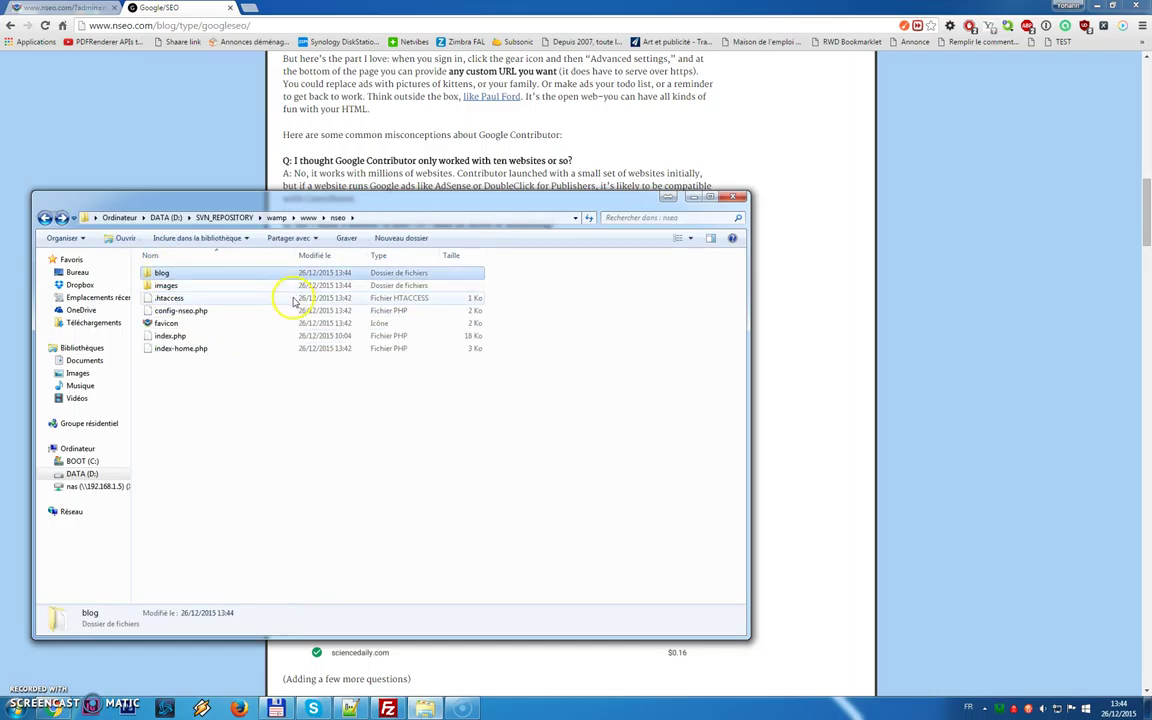
# - Return to the DupSite administration page in Chrome and review the site URL, subdirectory and home page redirection fields
pyautogui.click(60, 7)
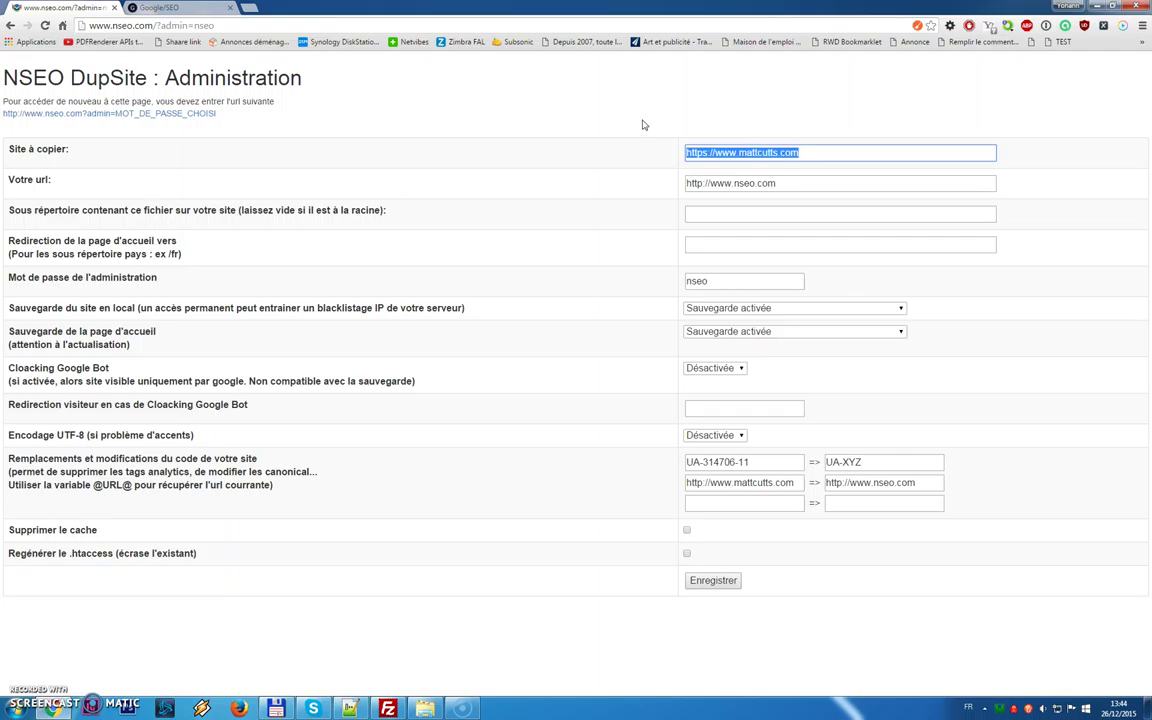
pyautogui.moveTo(776, 183); pyautogui.dragTo(656, 178)
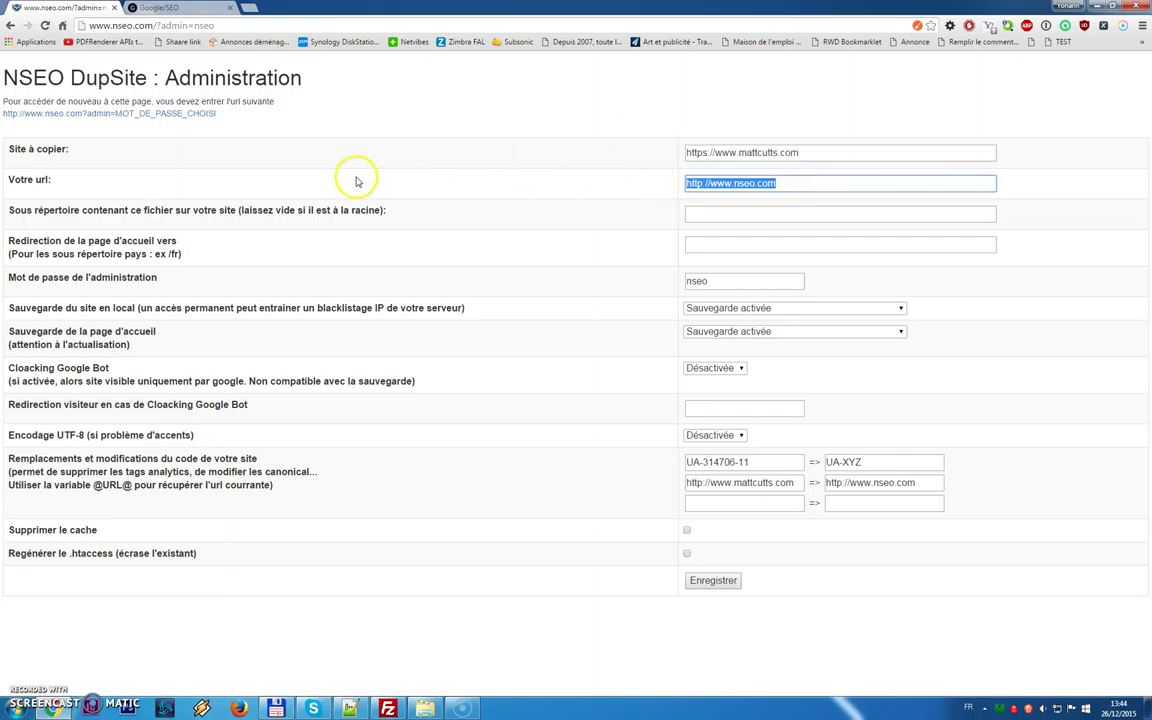
pyautogui.click(717, 216)
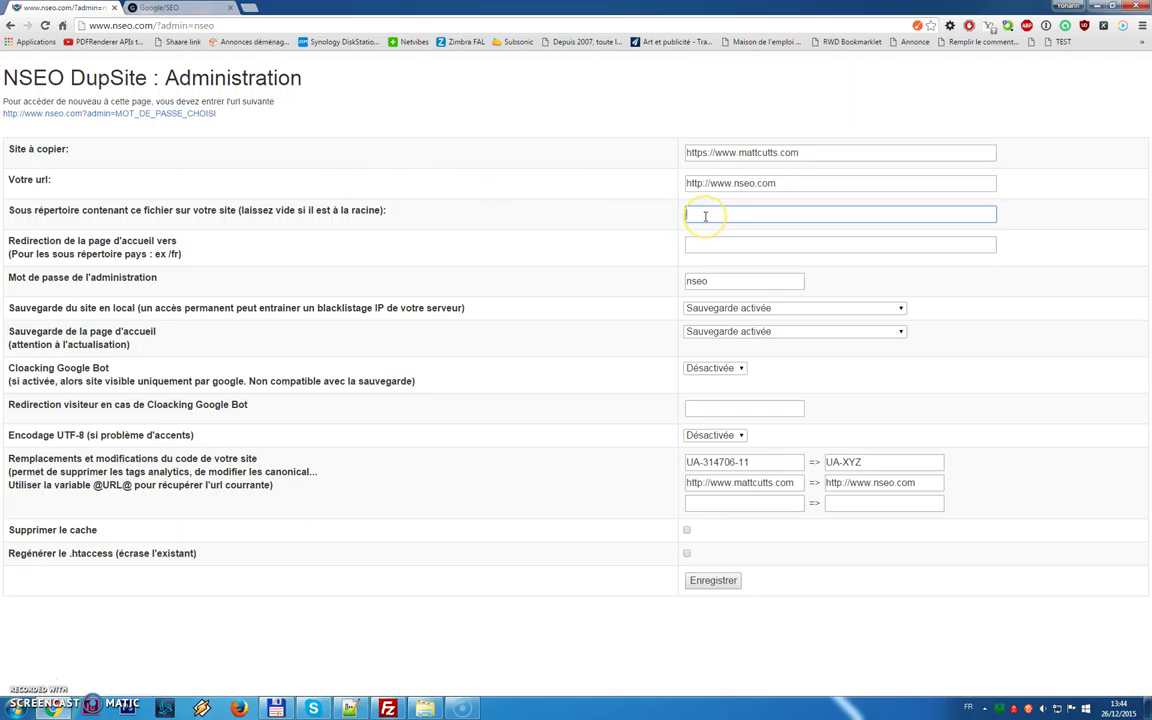
pyautogui.click(700, 240)
pyautogui.click(404, 244)
pyautogui.click(756, 246)
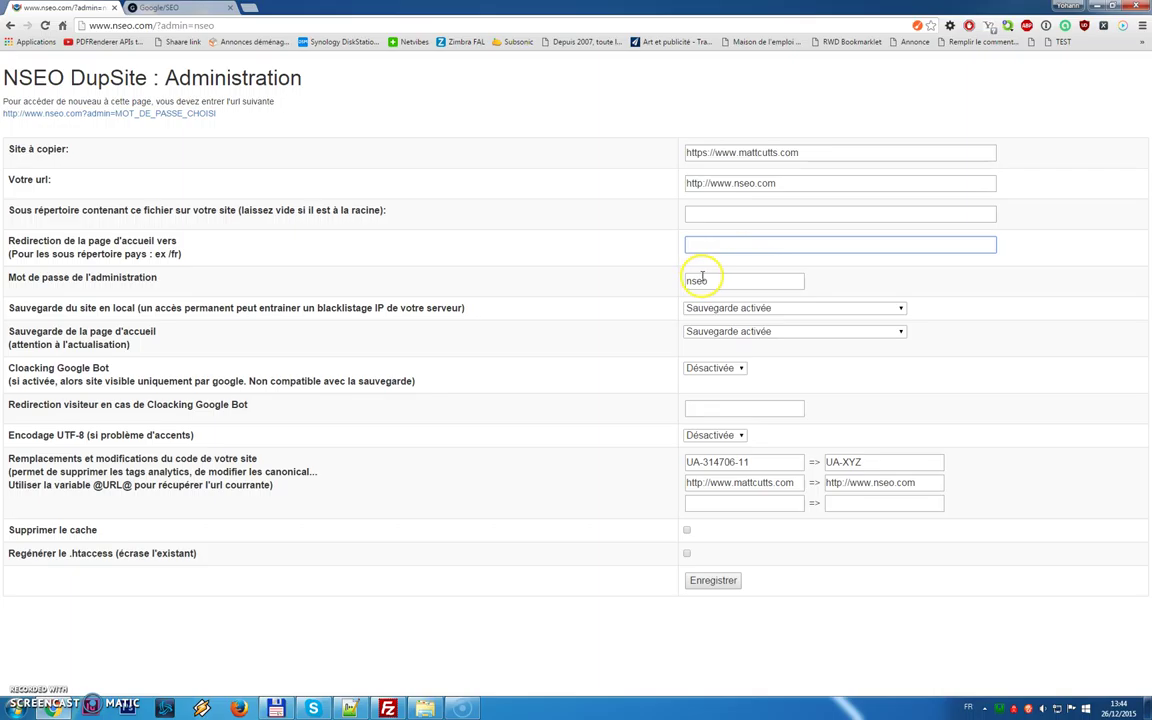
# - Review the available choices for the local site backup and UTF-8 encoding settings without changing them
pyautogui.click(703, 309)
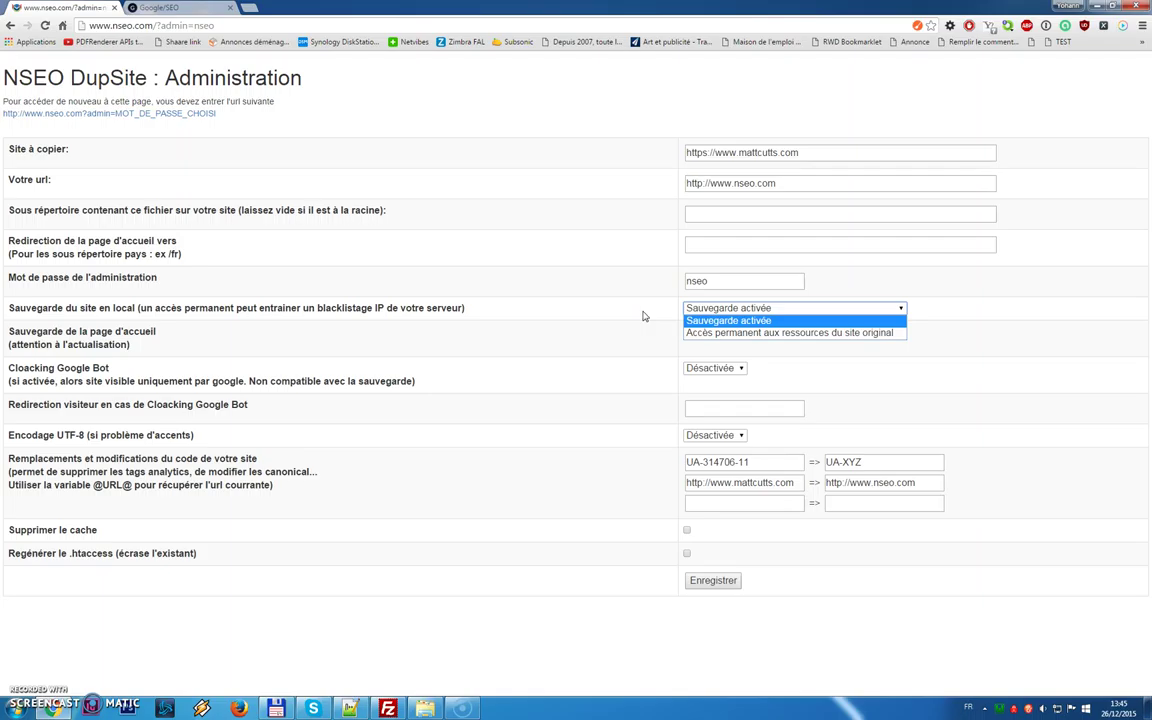
pyautogui.click(560, 320)
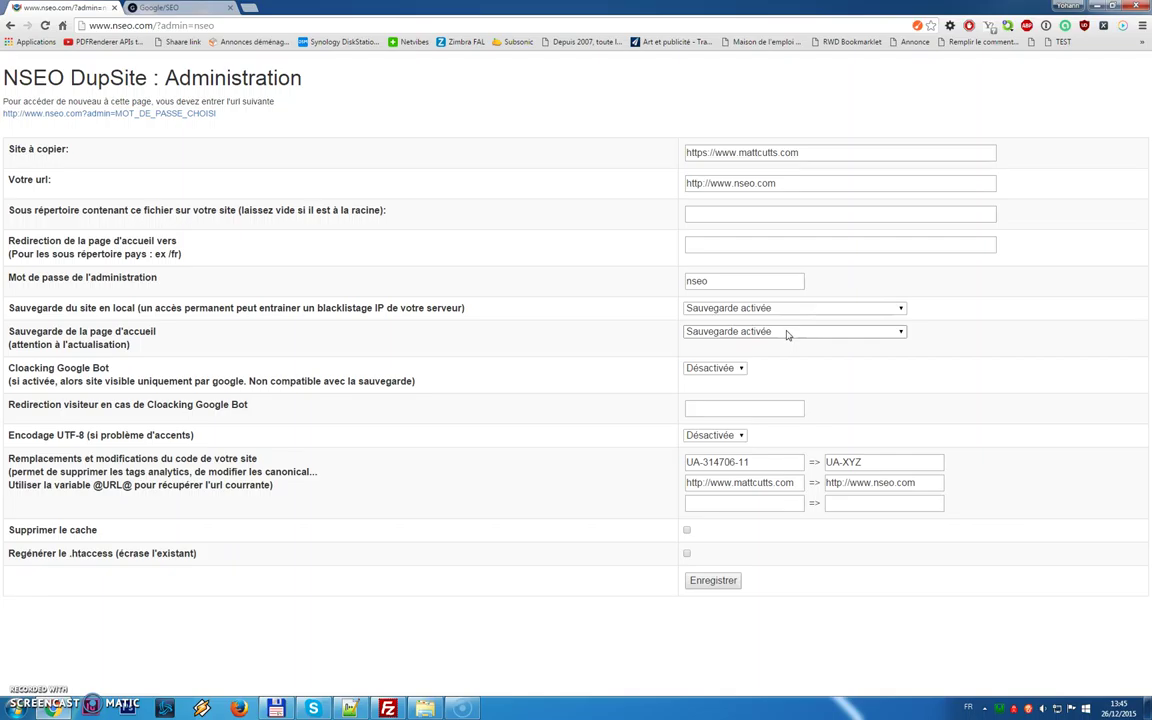
pyautogui.click(636, 381)
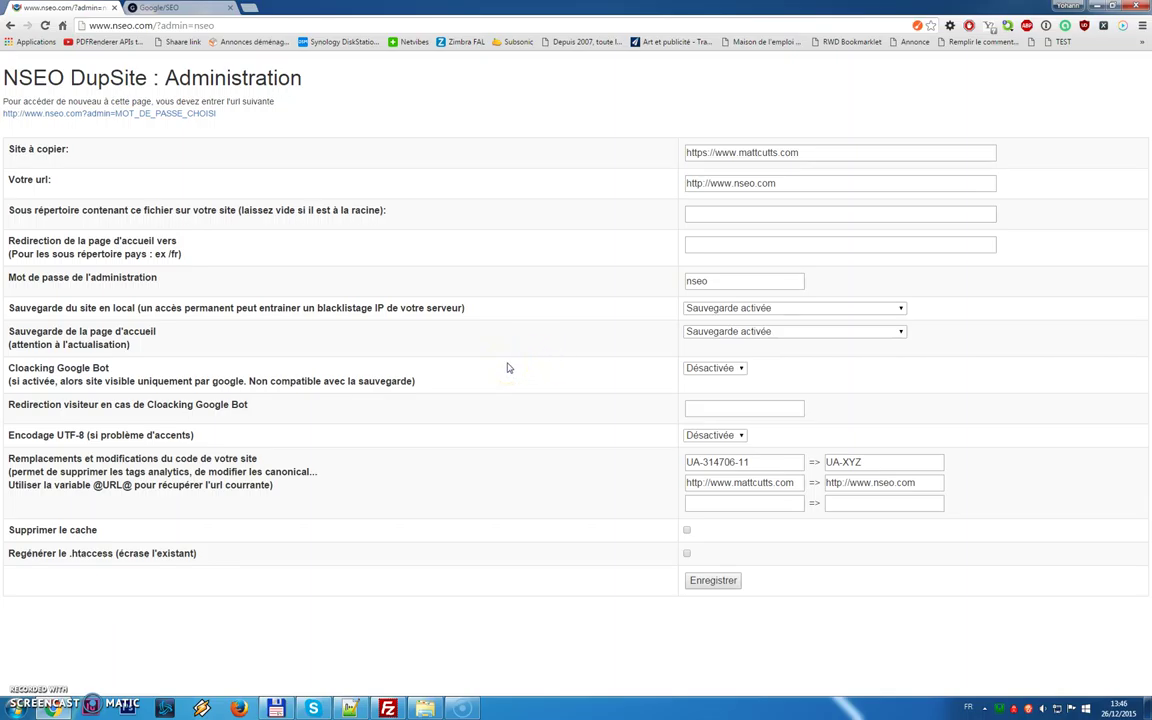
pyautogui.click(717, 438)
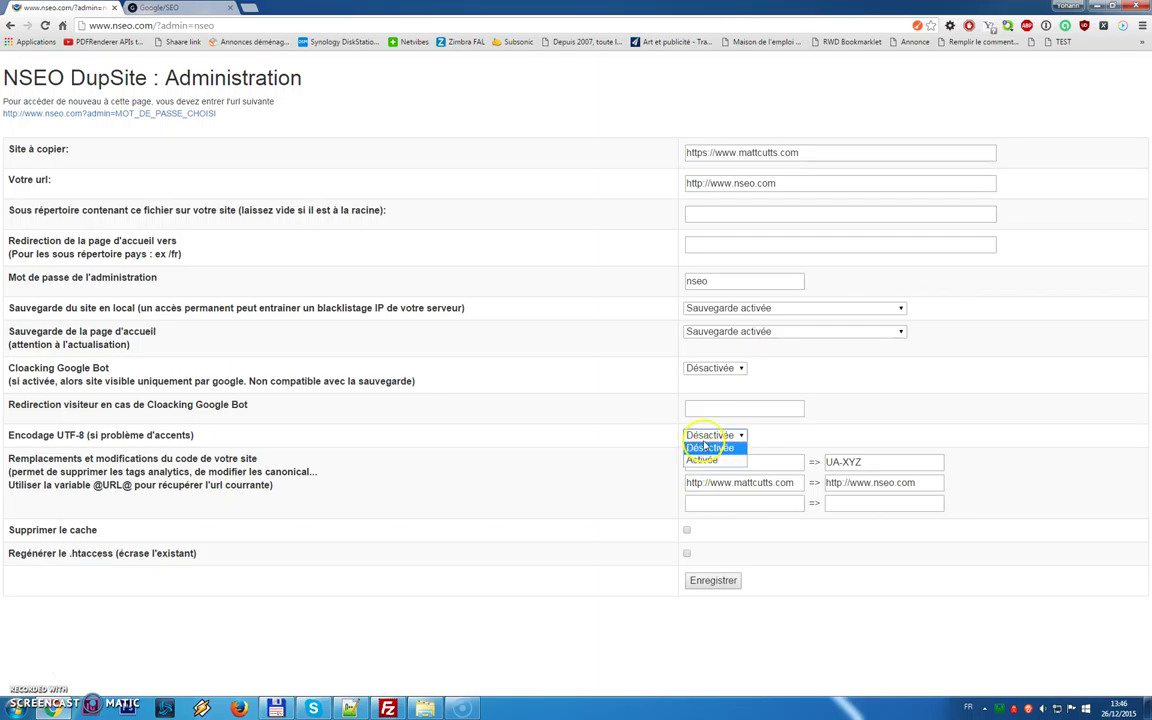
pyautogui.click(664, 436)
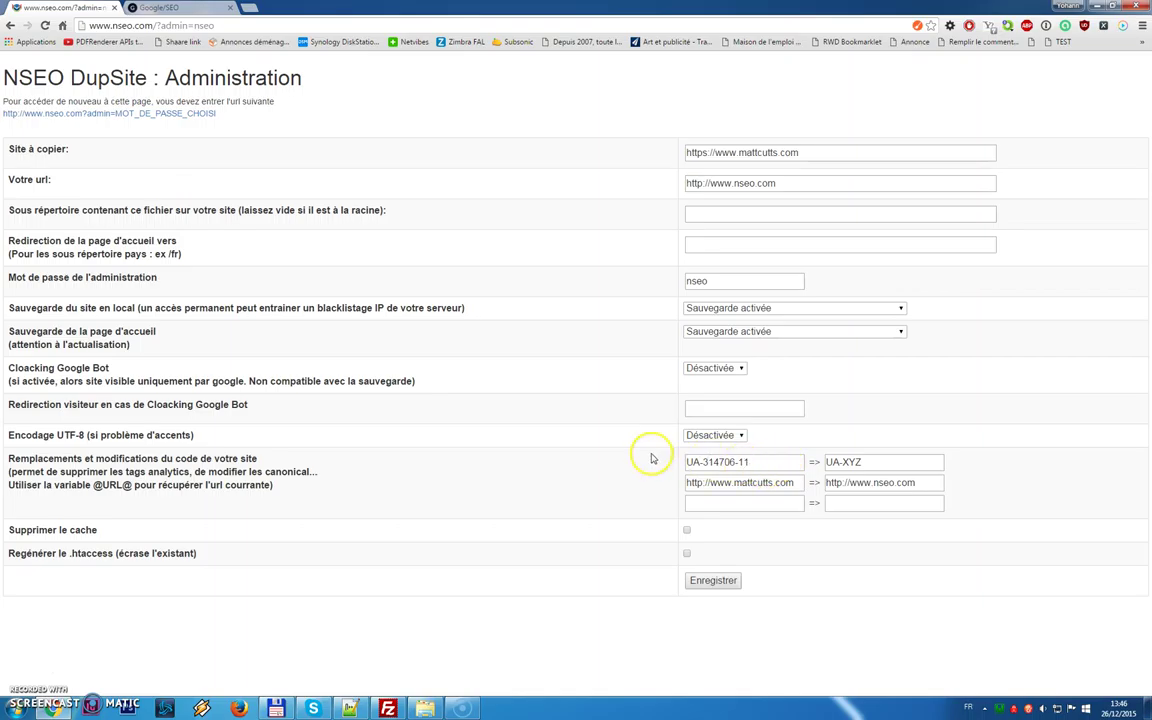
# - Add a third code replacement rule that turns </head> into <link ...></head>
pyautogui.click(708, 483)
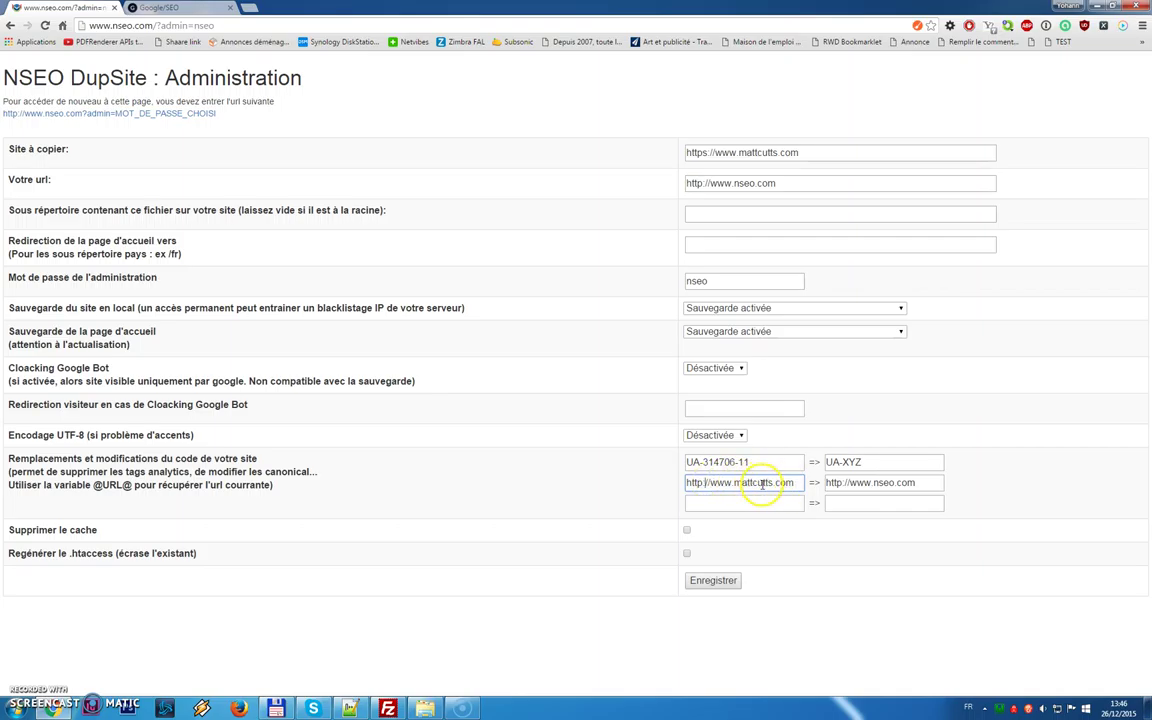
pyautogui.click(707, 502)
pyautogui.write('<')
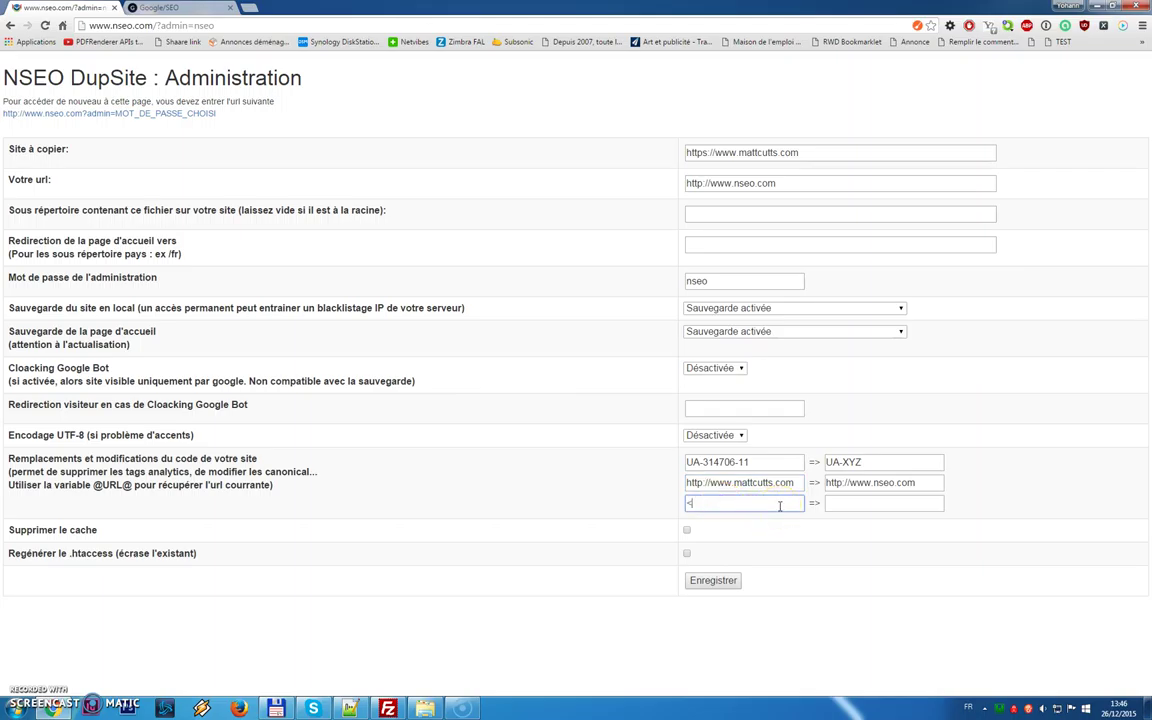
pyautogui.write('/head>')
pyautogui.hotkey('ctrl', 'a')
pyautogui.hotkey('ctrl', 'c')
pyautogui.press('Tab')
pyautogui.write('lin')
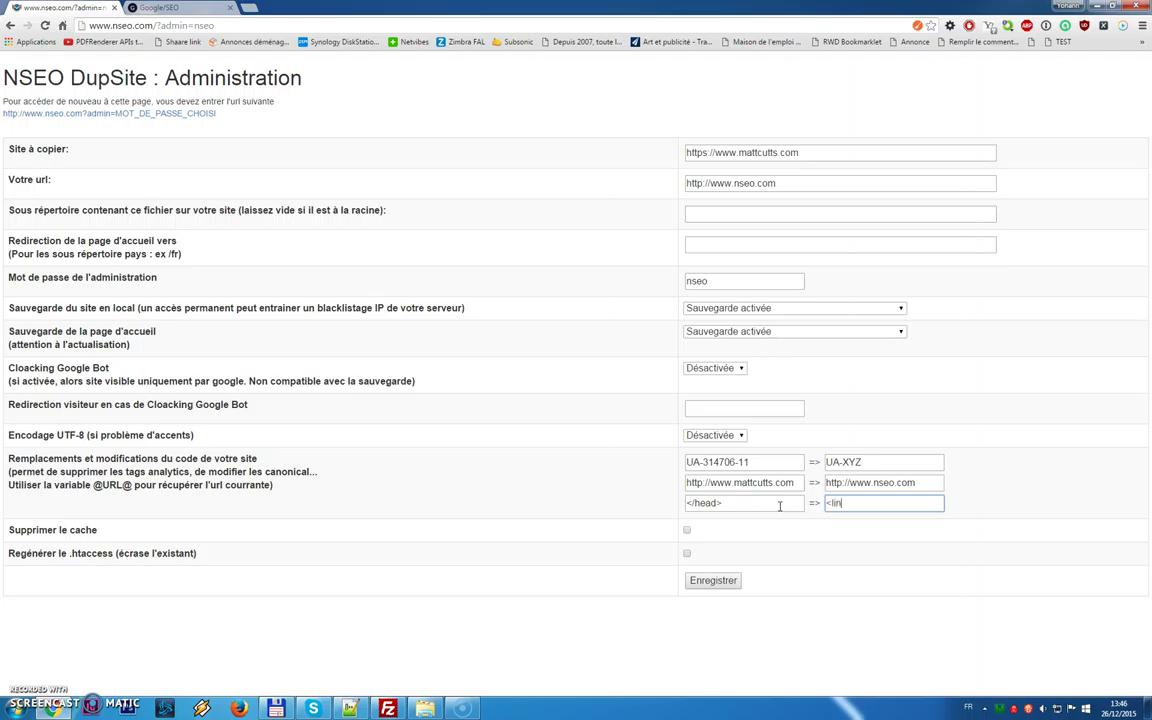
pyautogui.write('k ...></head>')
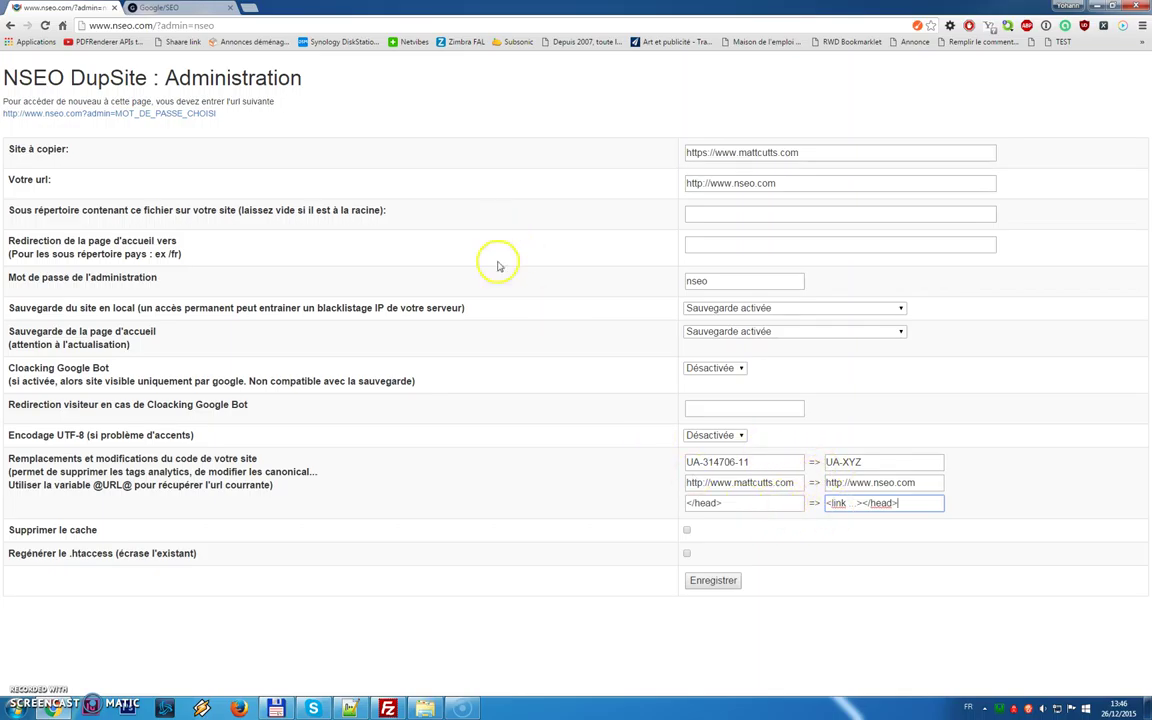
# - Examine the source code of the copied Google/SEO page, and review the .htaccess regeneration option on the administration page
pyautogui.click(186, 10)
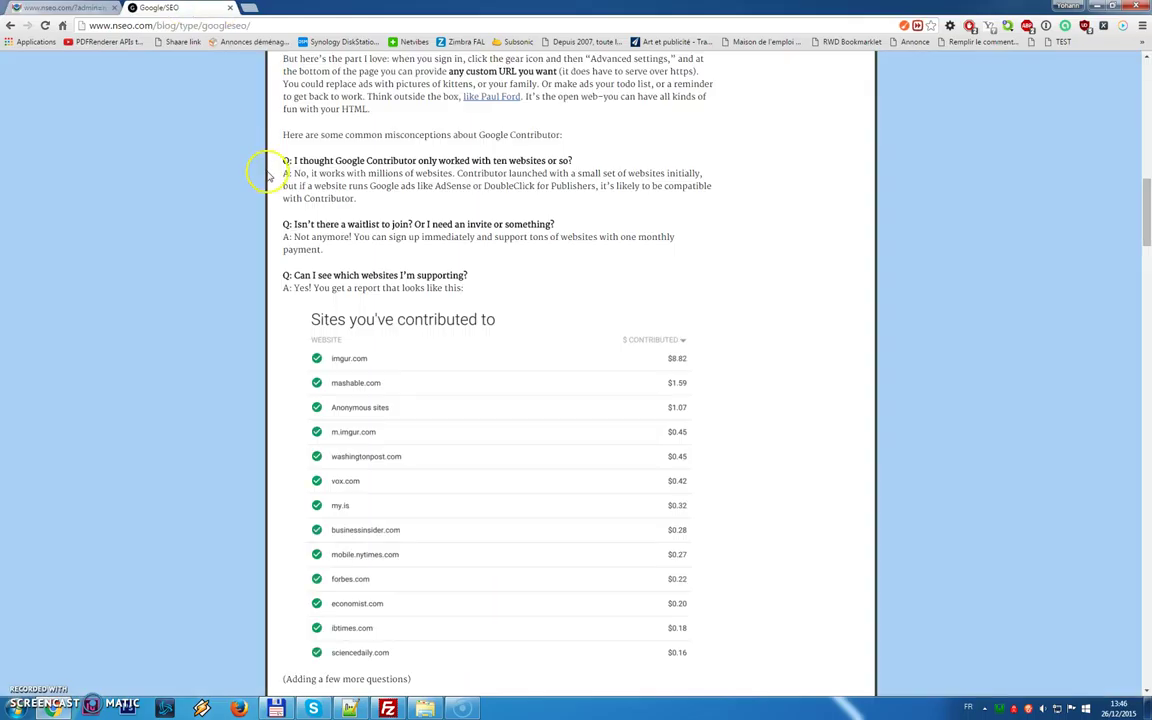
pyautogui.hotkey('ctrl', 'u')
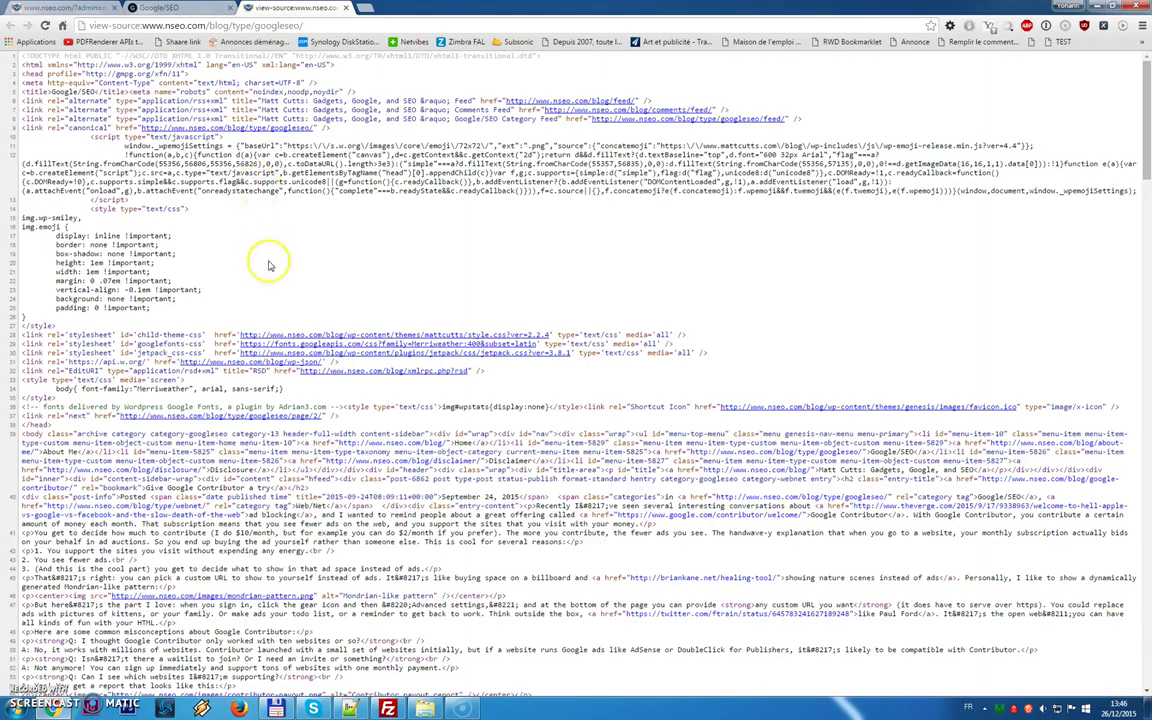
pyautogui.scroll(-5, 398, 334)
pyautogui.scroll(-3, 405, 360)
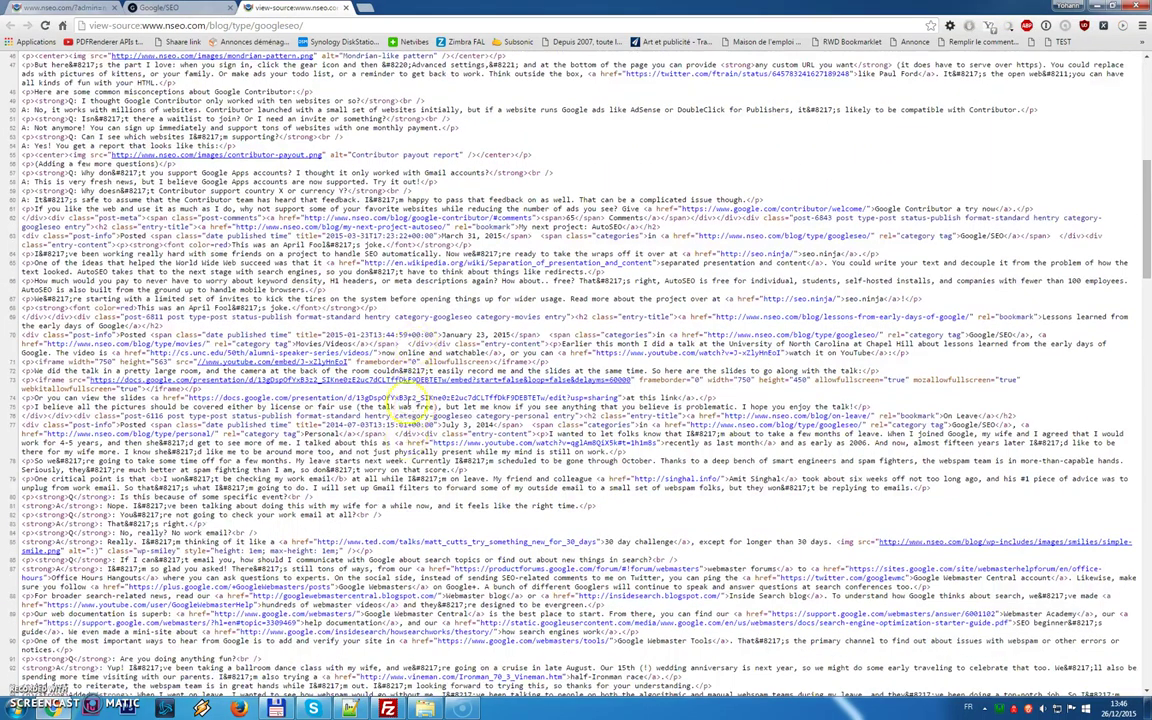
pyautogui.scroll(-3, 370, 340)
pyautogui.hotkey('ctrl', '1')
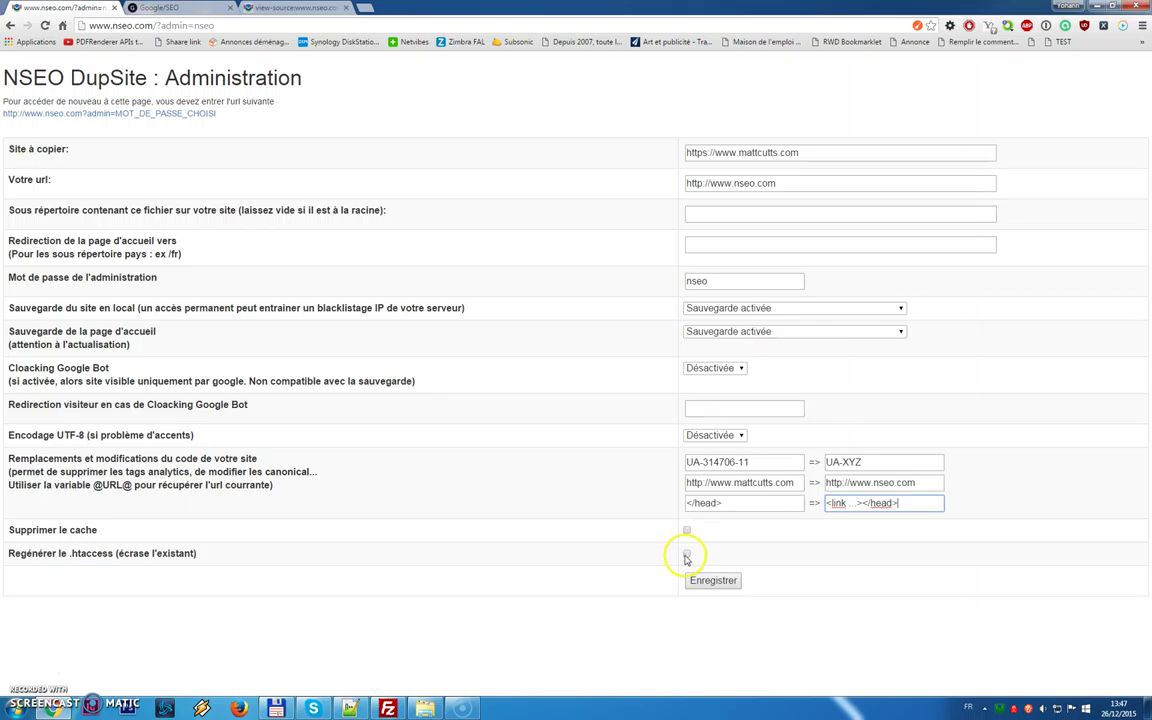
pyautogui.moveTo(68, 553); pyautogui.dragTo(118, 553)
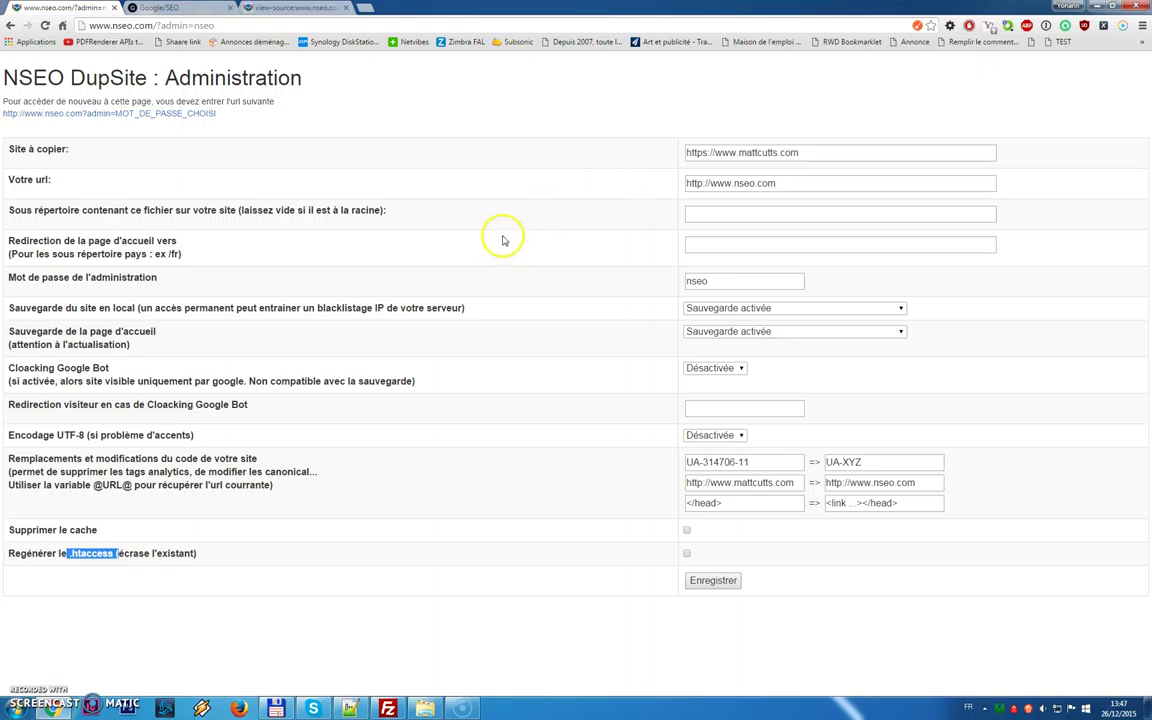
# - Return to the copied blog and open its Books/Magazines category page
pyautogui.click(203, 14)
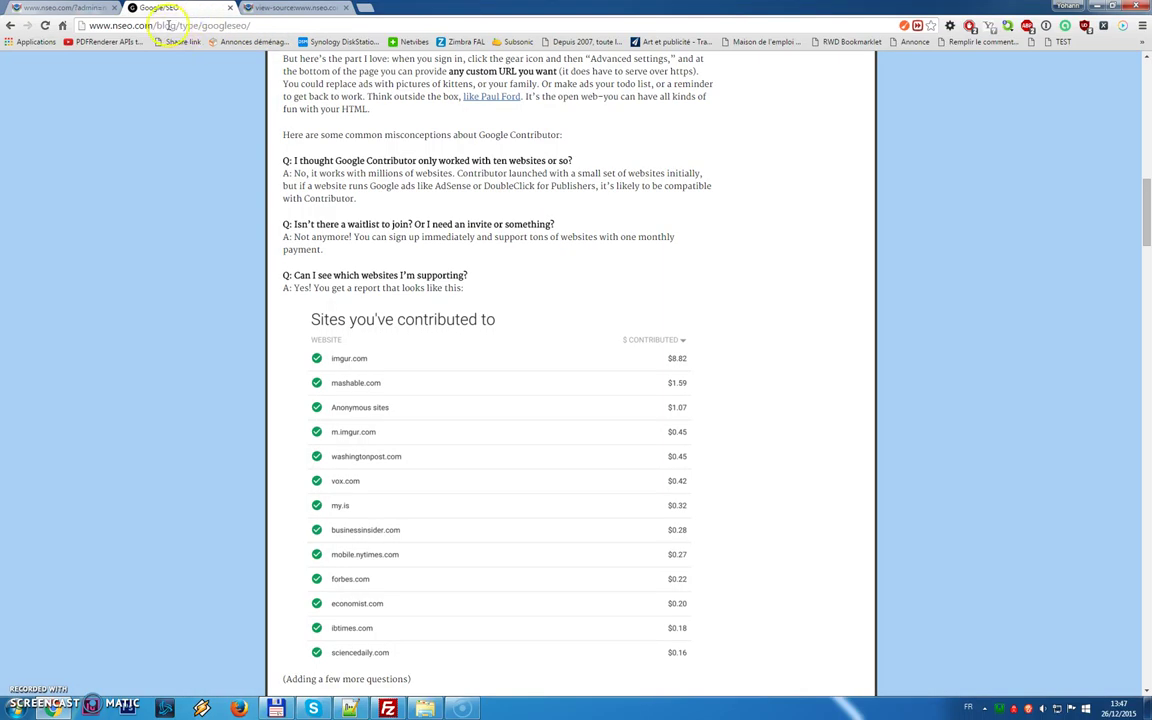
pyautogui.scroll(5, 1148, 155)
pyautogui.scroll(6, 1148, 155)
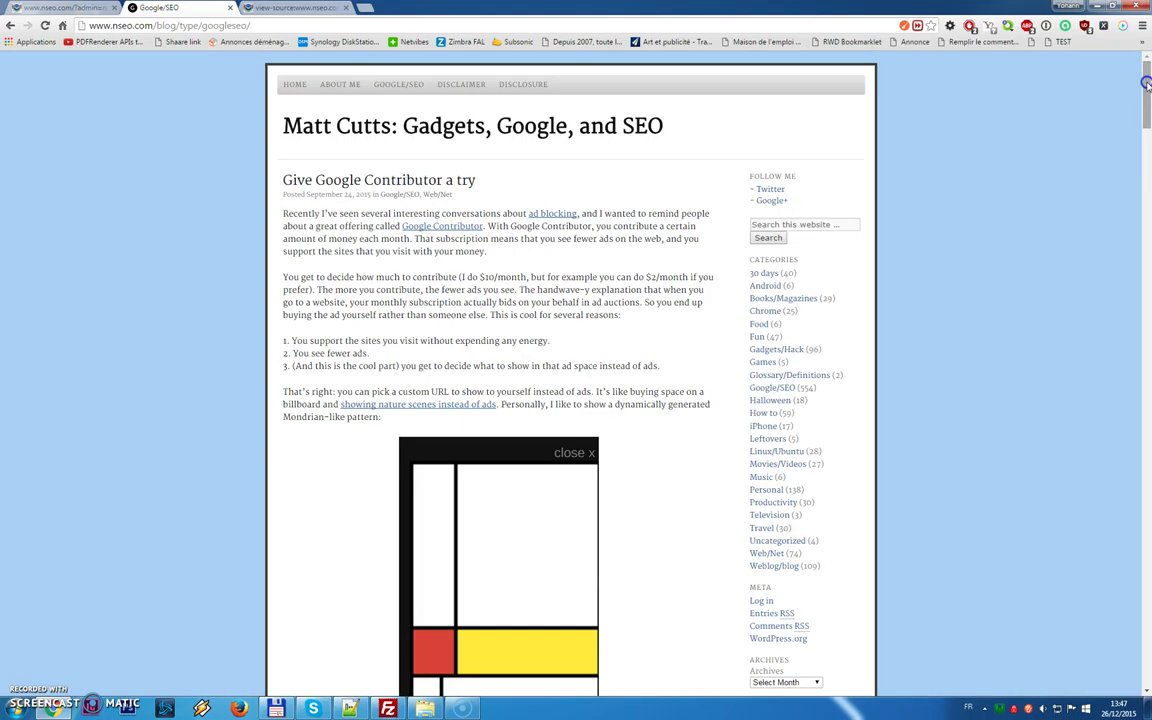
pyautogui.click(765, 299)
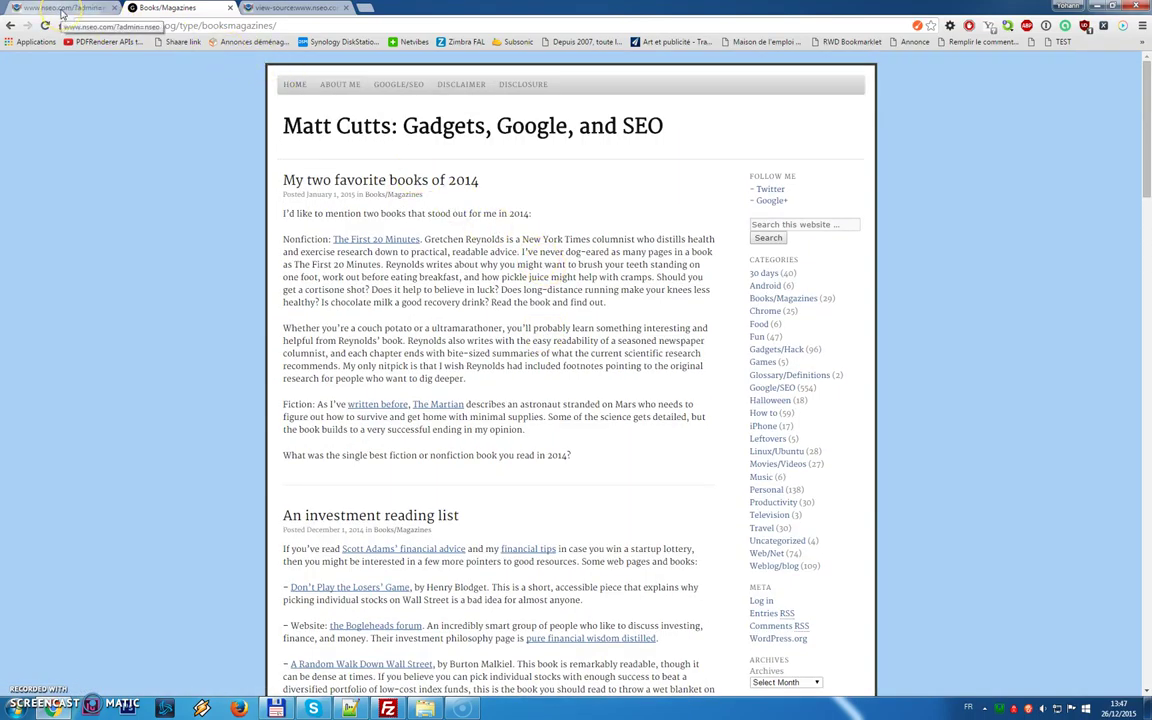
# - Go back to the administration page and review the subdirectory field, leaving it empty
pyautogui.click(62, 12)
pyautogui.click(710, 209)
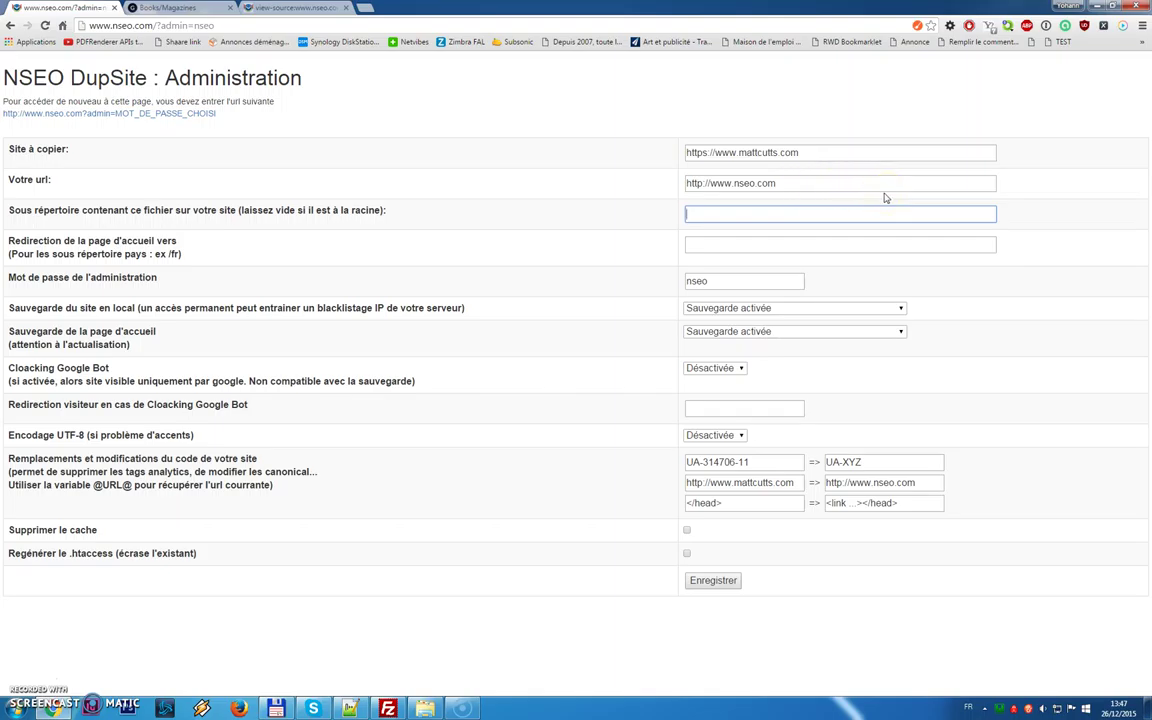
pyautogui.click(774, 216)
pyautogui.click(629, 285)
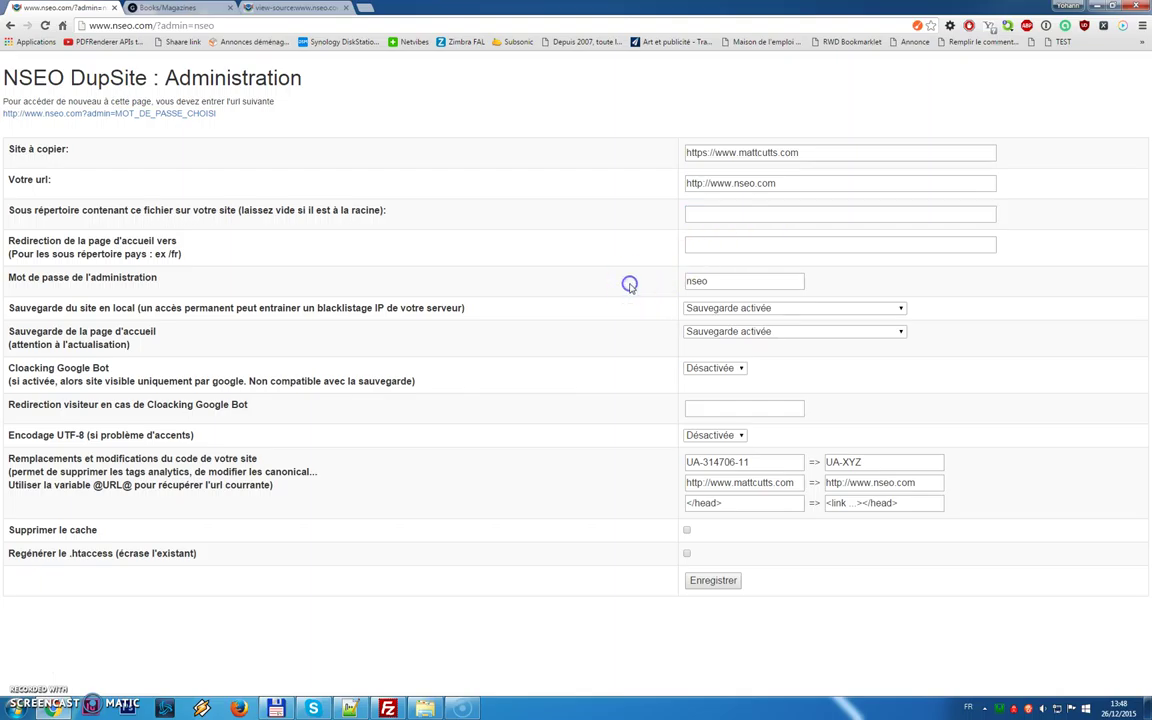